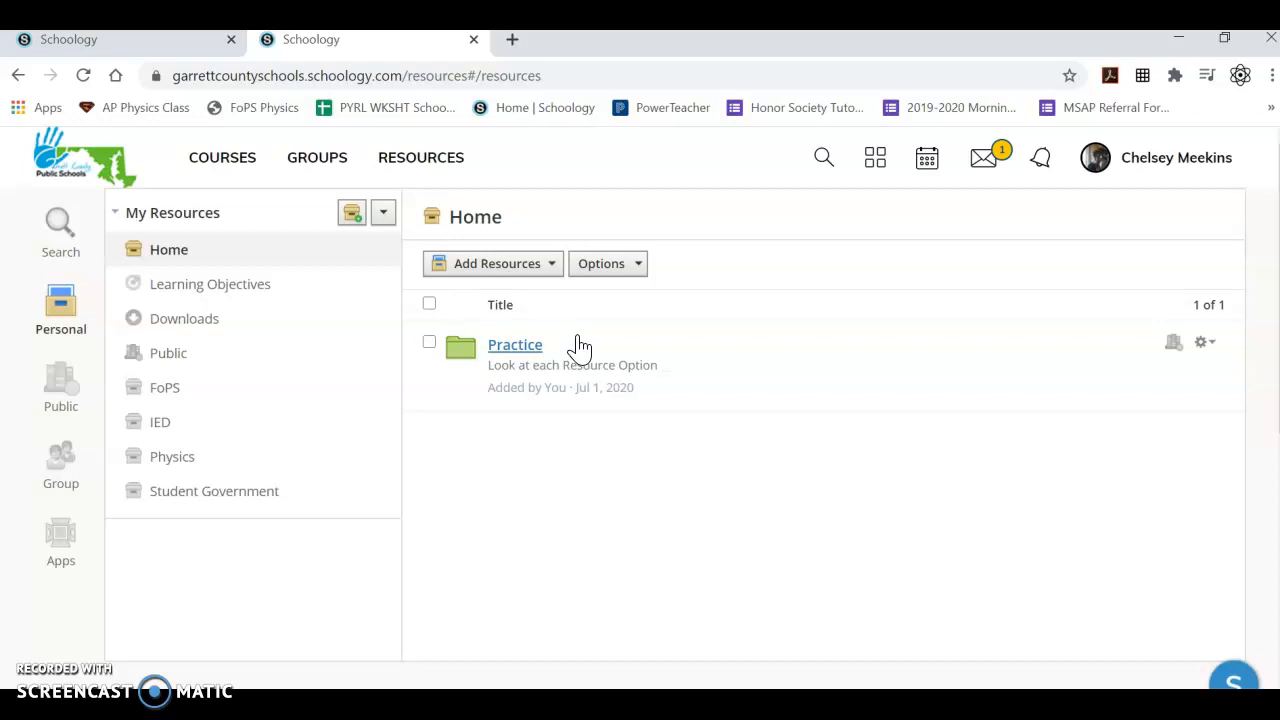
Start a new assignment template in the personal resources and name it "Get to know You".
{"action": "left_click", "coordinate": [530, 268]}
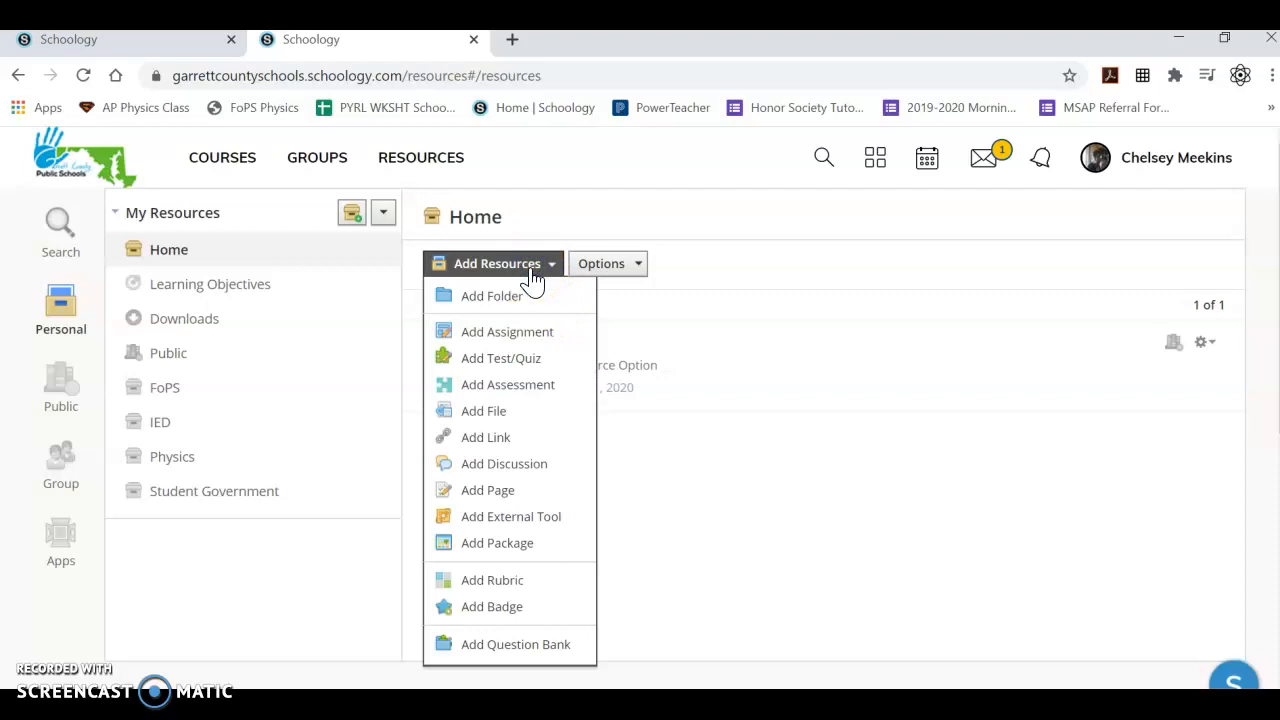
{"action": "left_click", "coordinate": [527, 345]}
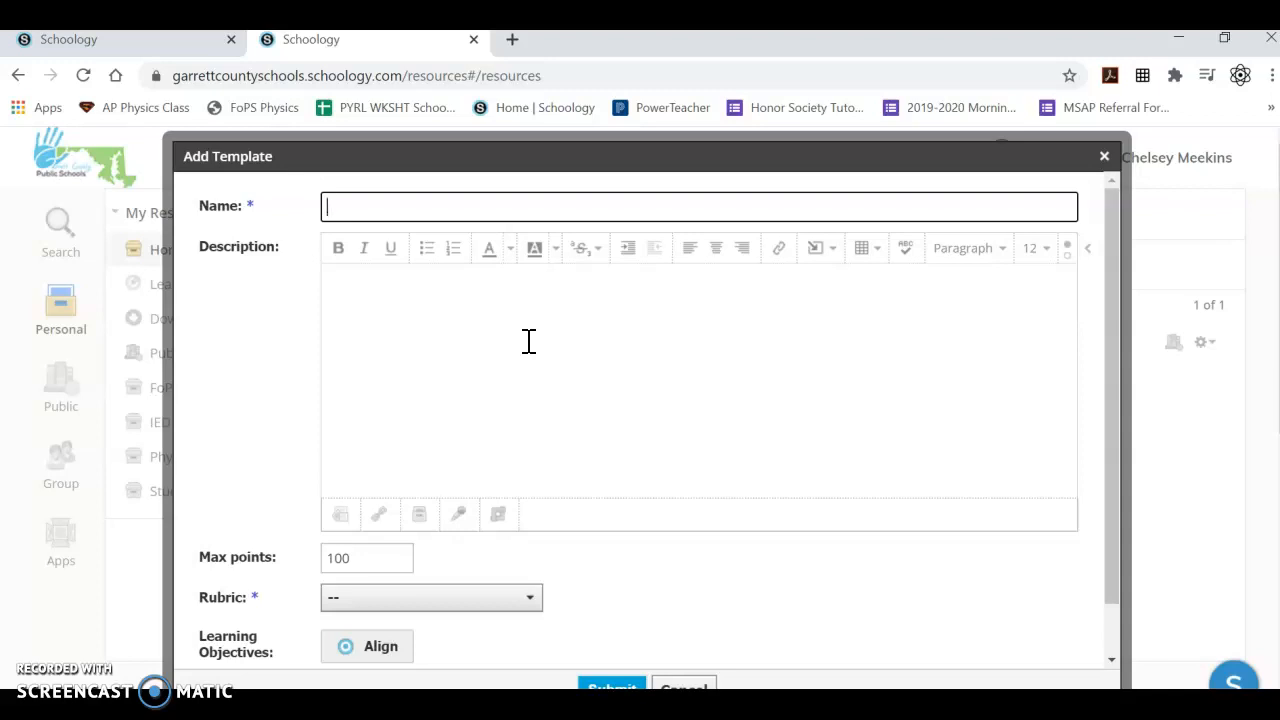
{"action": "type", "text": "Get"}
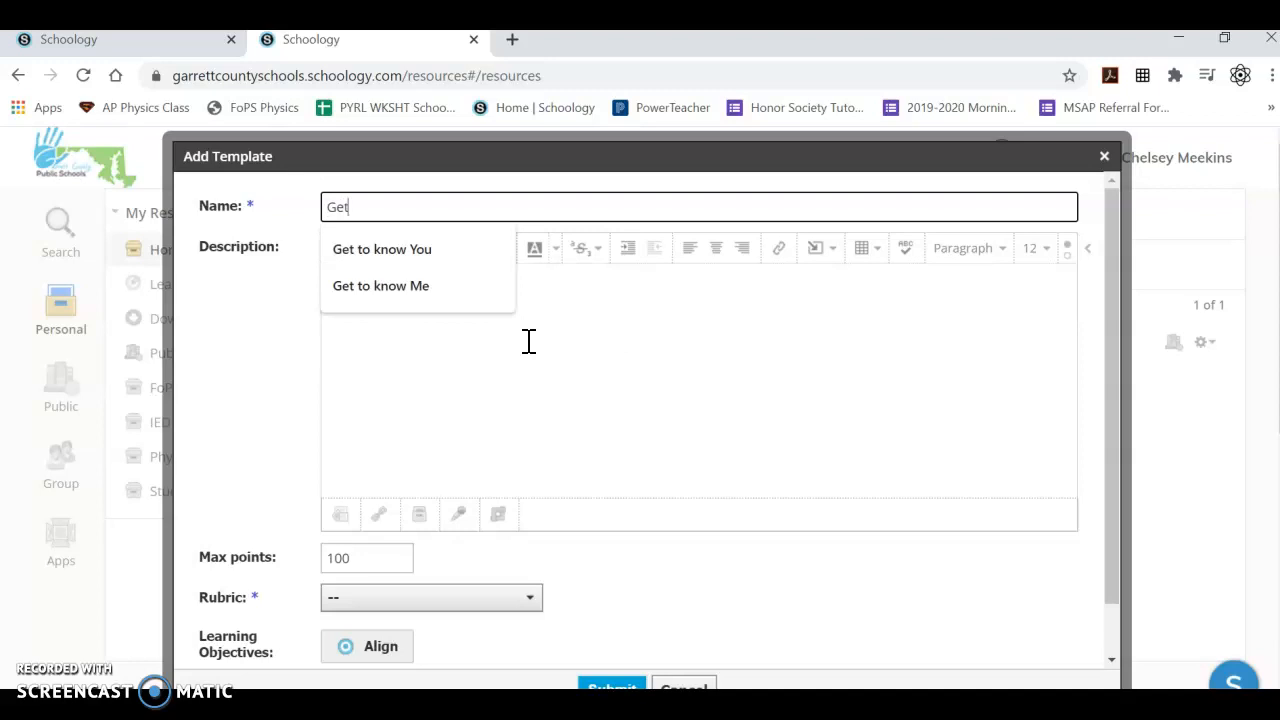
{"action": "left_click", "coordinate": [461, 287]}
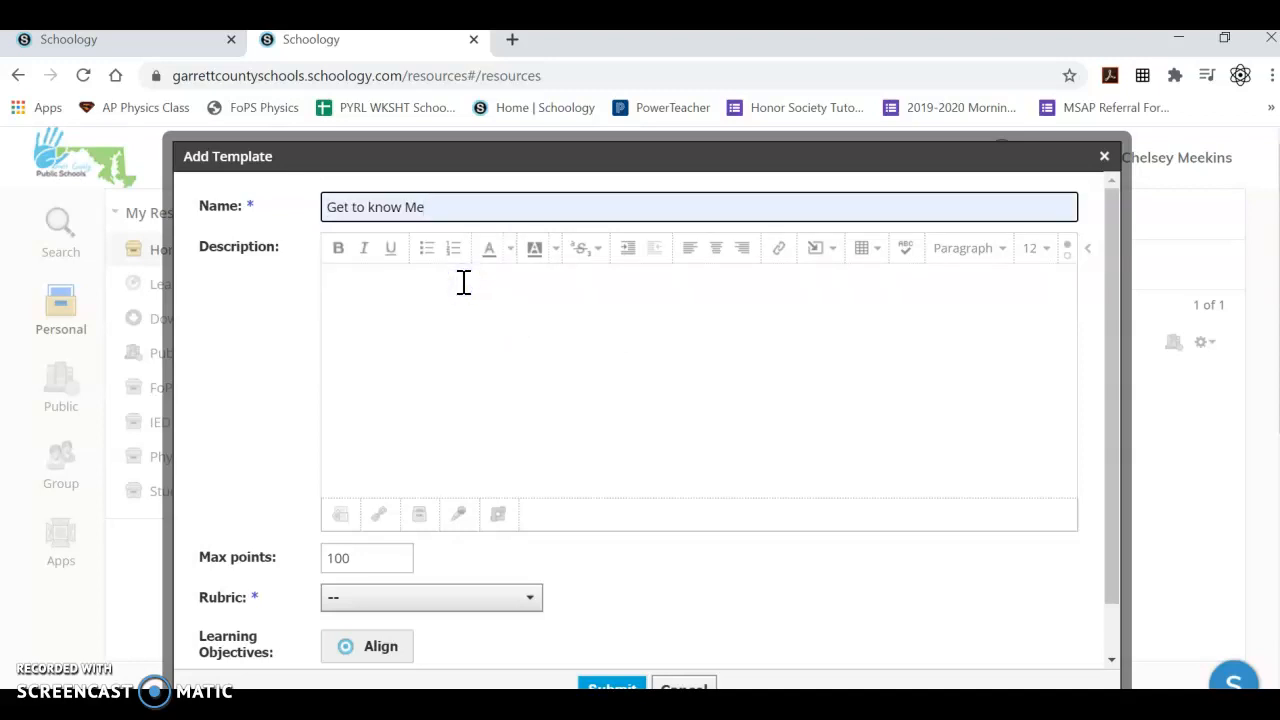
{"action": "key", "text": "BackSpace"}
{"action": "key", "text": "BackSpace"}
{"action": "type", "text": "U"}
{"action": "key", "text": "BackSpace"}
{"action": "type", "text": "You"}
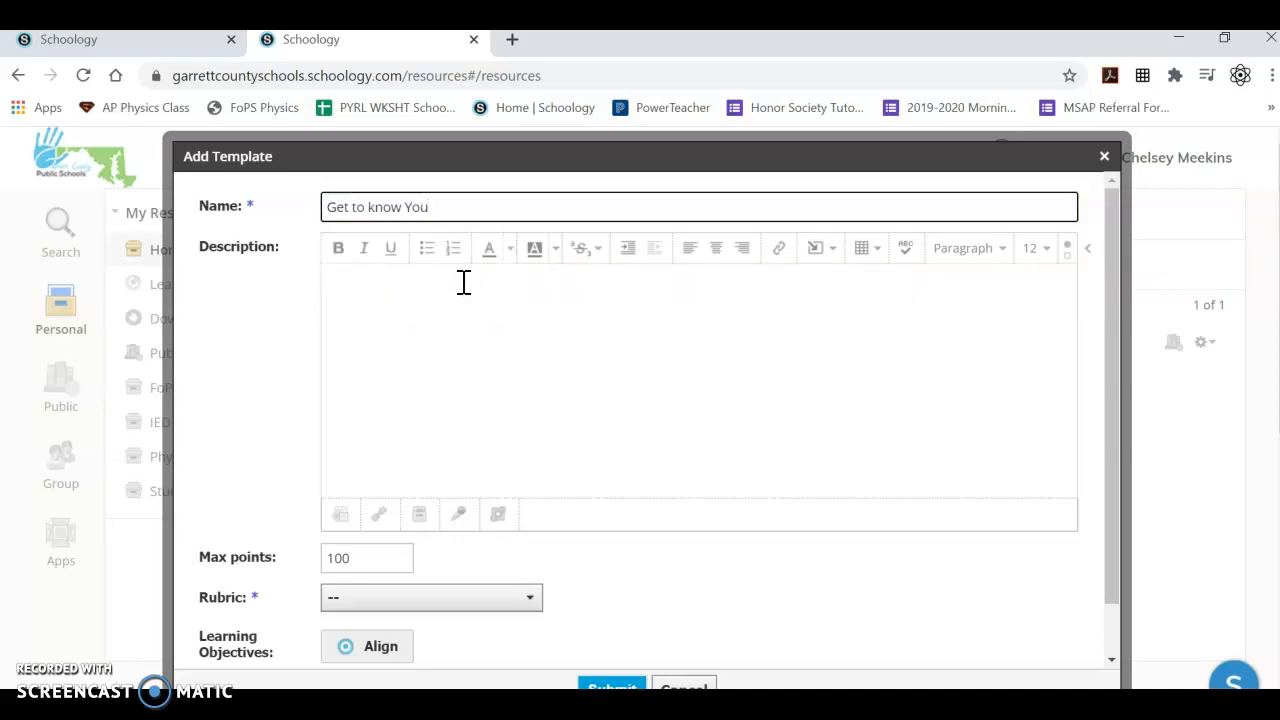
Write the description with bold, underlined green "Directions:" and "How To:" labels, covering filling out and submitting the document and using the GEAR button's "open in editor".
{"action": "left_click", "coordinate": [464, 297]}
{"action": "left_click", "coordinate": [464, 297]}
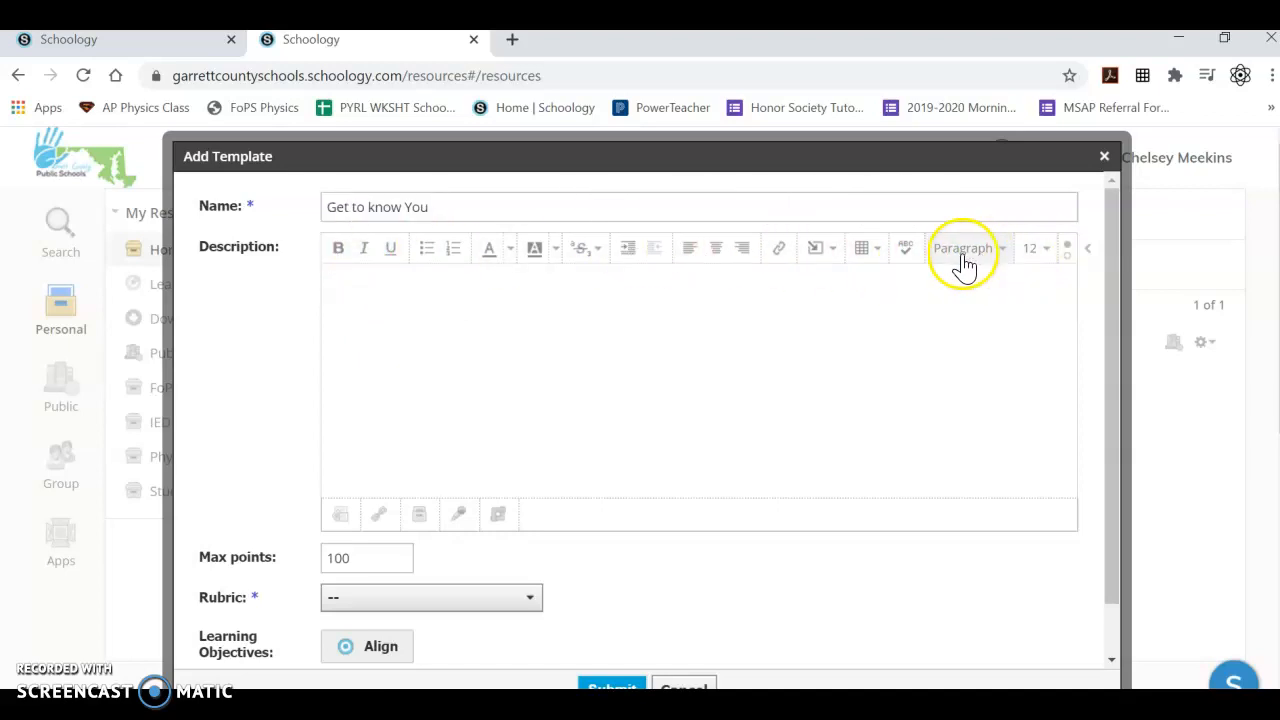
{"action": "left_click", "coordinate": [389, 251]}
{"action": "left_click", "coordinate": [511, 258]}
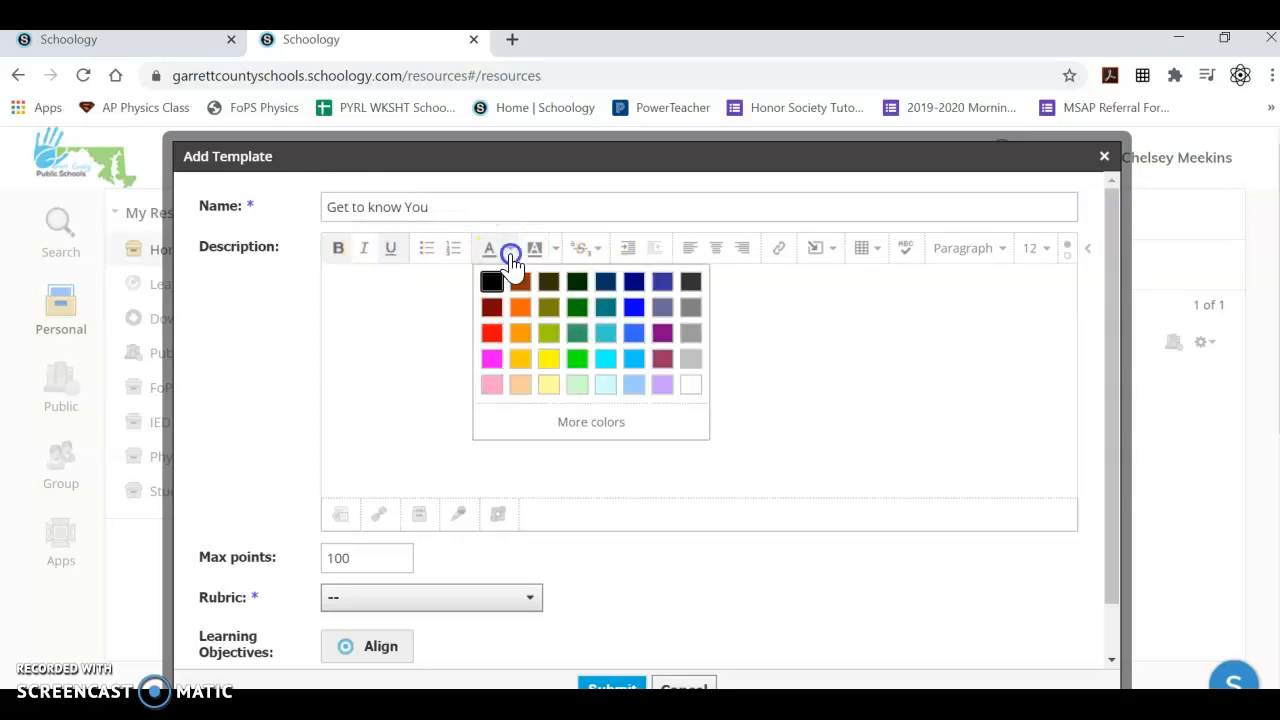
{"action": "left_click", "coordinate": [576, 334]}
{"action": "left_click", "coordinate": [432, 320]}
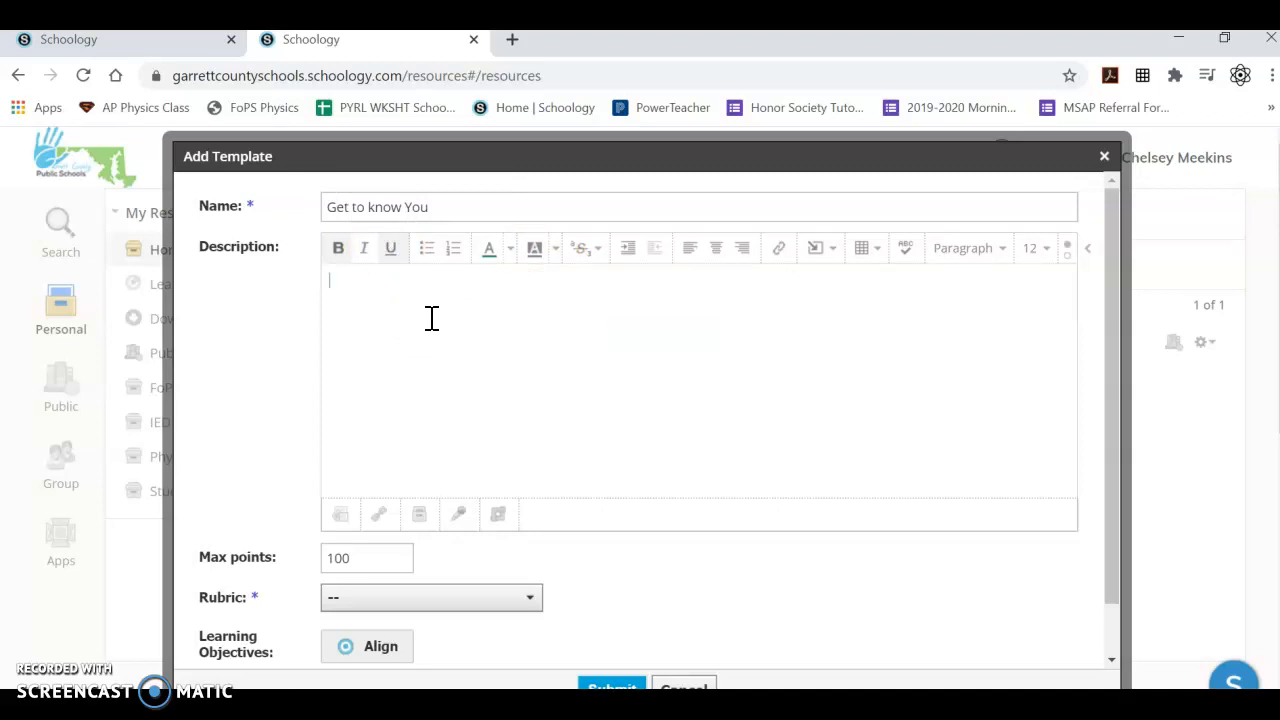
{"action": "type", "text": "Directions:"}
{"action": "type", "text": "Fill out the document with the information that you would like for me to know about you! DON'T FORGET TO SUBMIT! How To: Click the GEAR button and click \"open in editor\""}
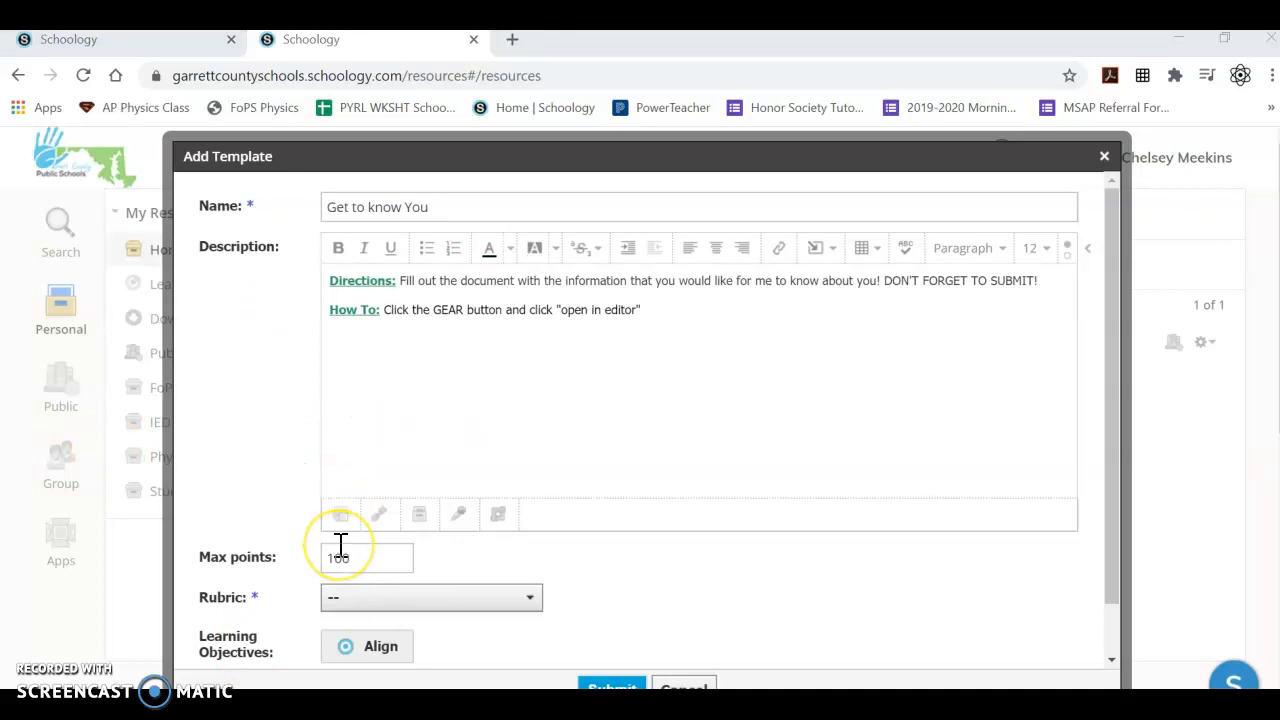
Below the description text, insert content from Google Drive, browsing to Schoology > Courses > Resources > FoPS > Beginning of the Semester Goodies.
{"action": "left_click", "coordinate": [545, 366]}
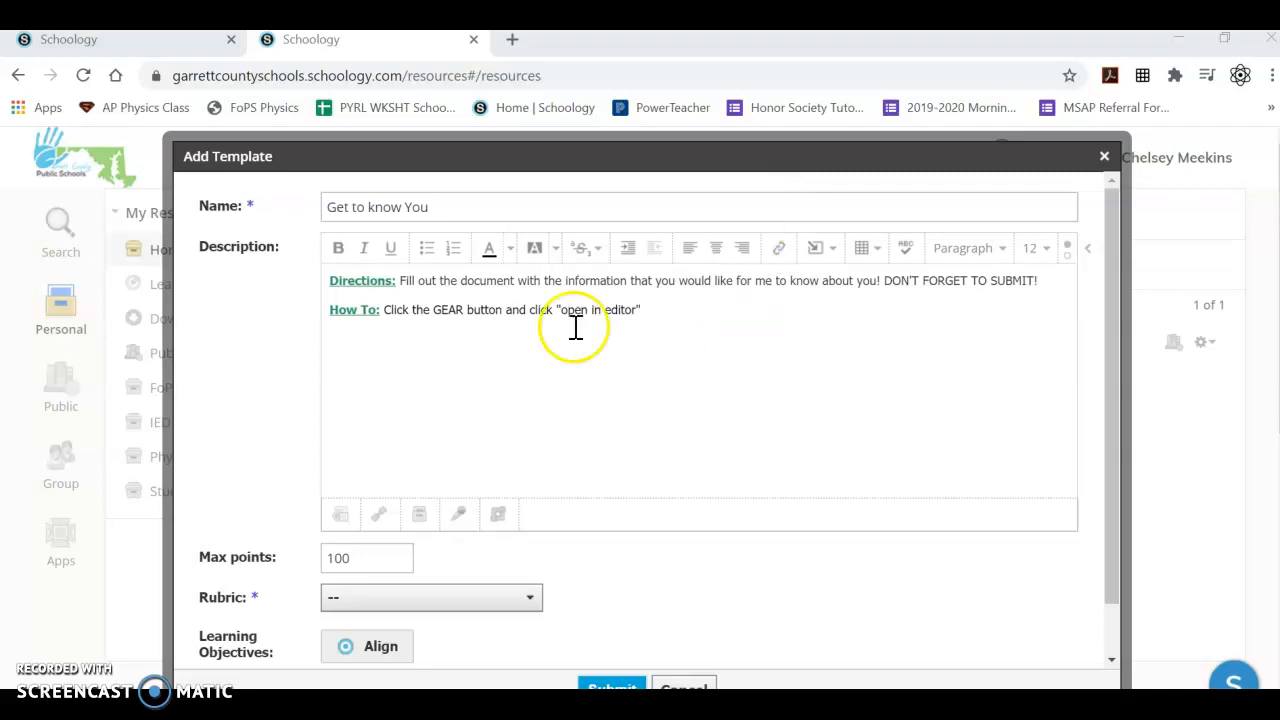
{"action": "left_click", "coordinate": [500, 360]}
{"action": "left_click", "coordinate": [373, 349]}
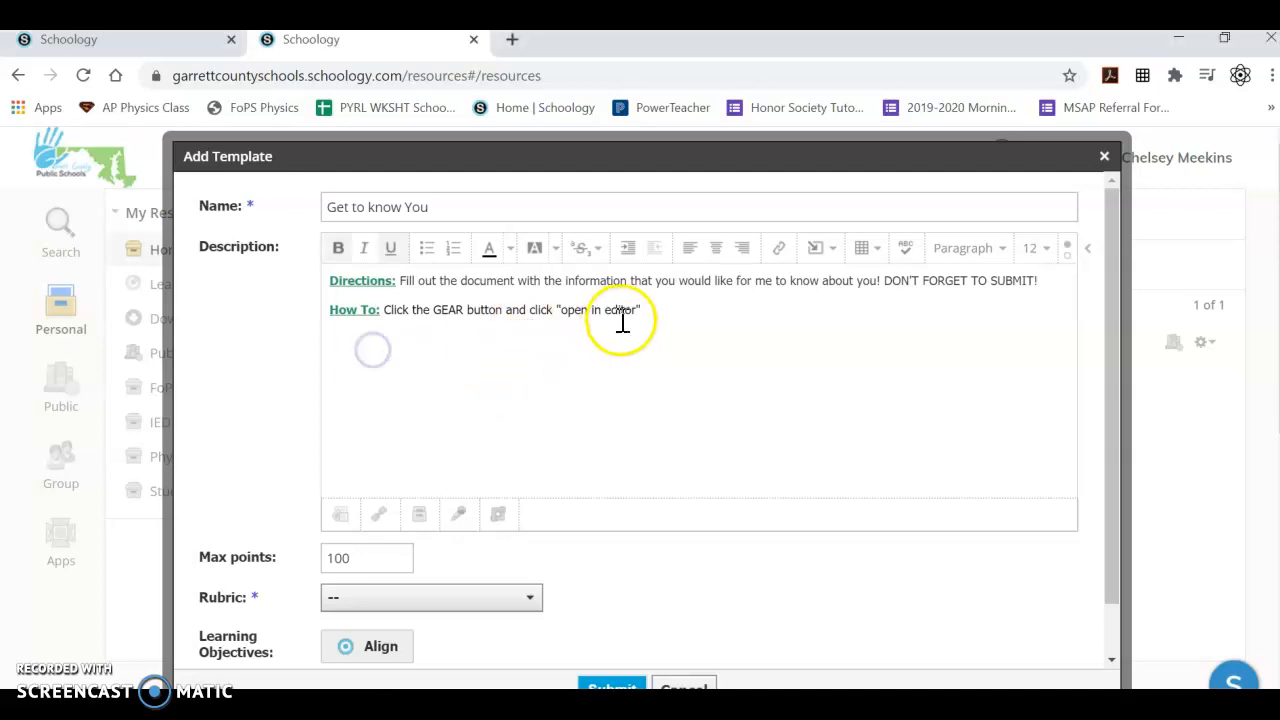
{"action": "left_click", "coordinate": [822, 258]}
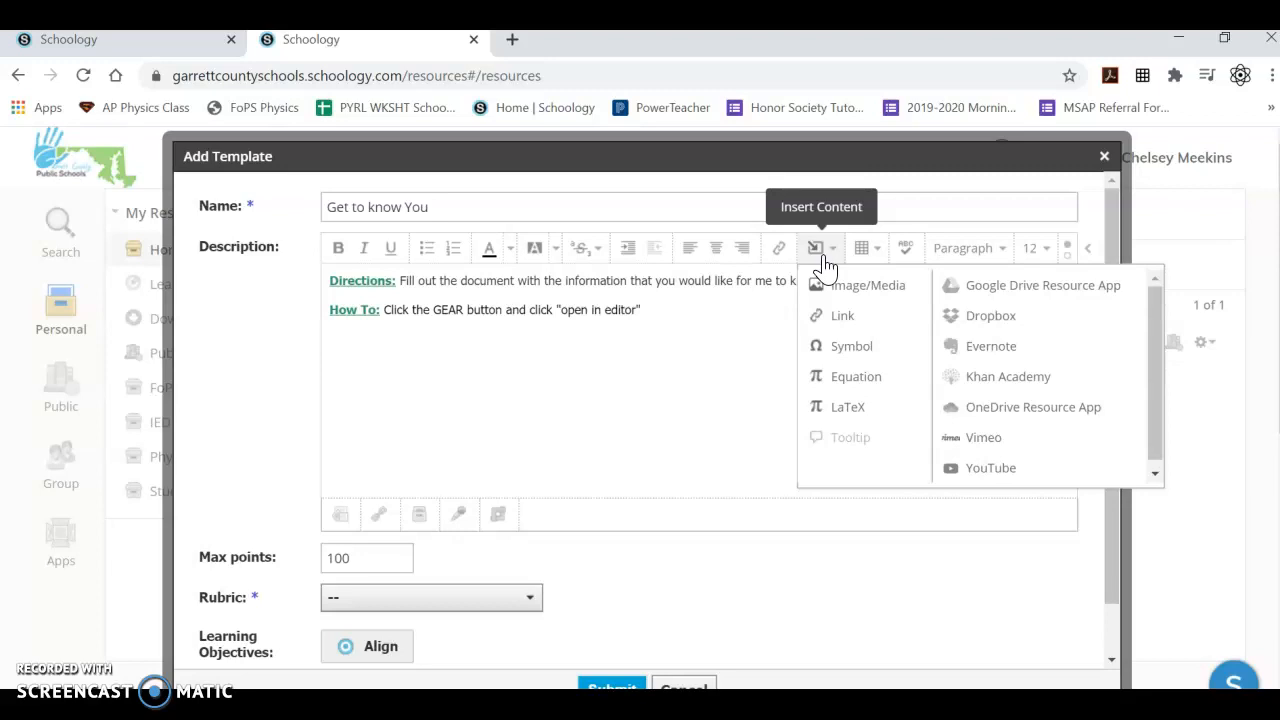
{"action": "left_click", "coordinate": [962, 285]}
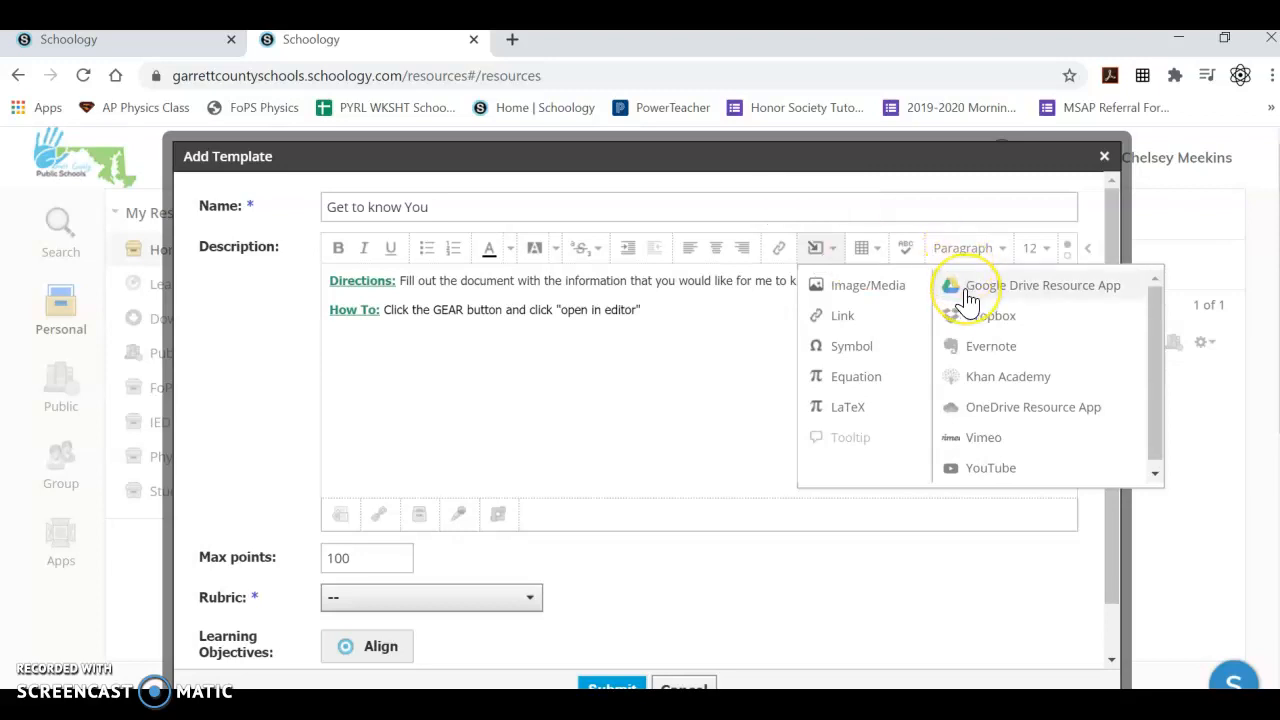
{"action": "left_click", "coordinate": [966, 291]}
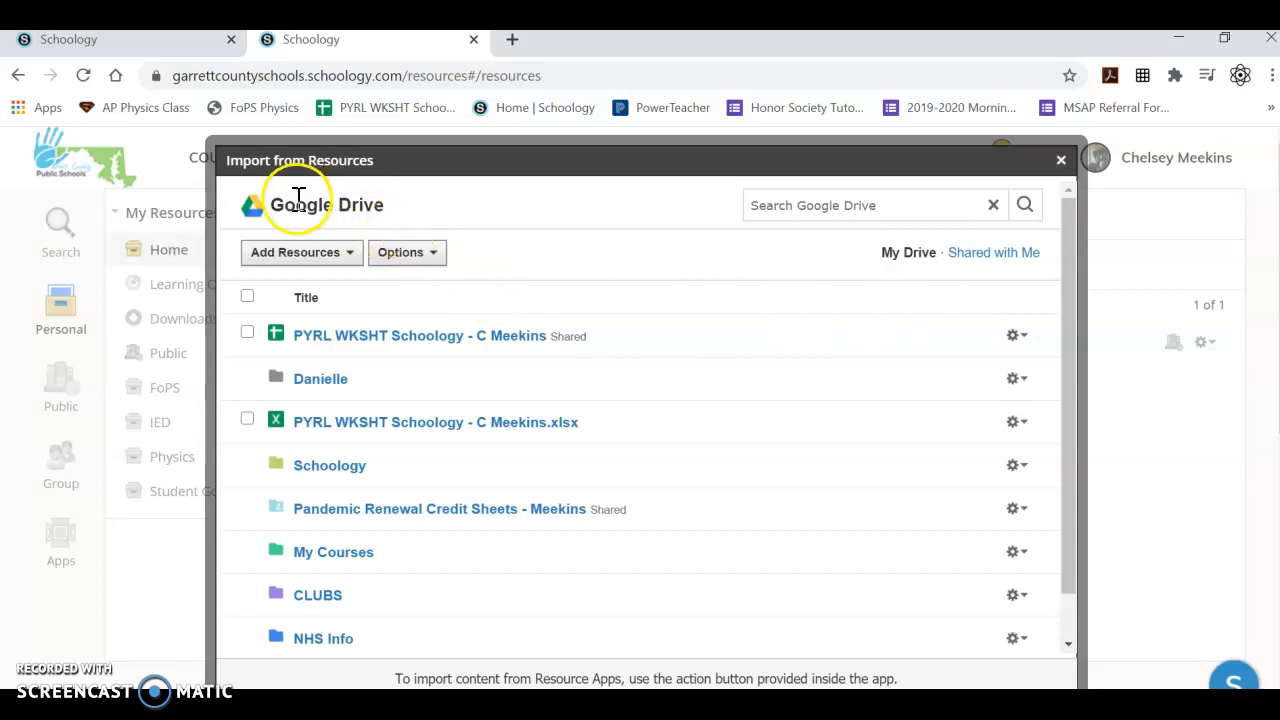
{"action": "left_click", "coordinate": [305, 478]}
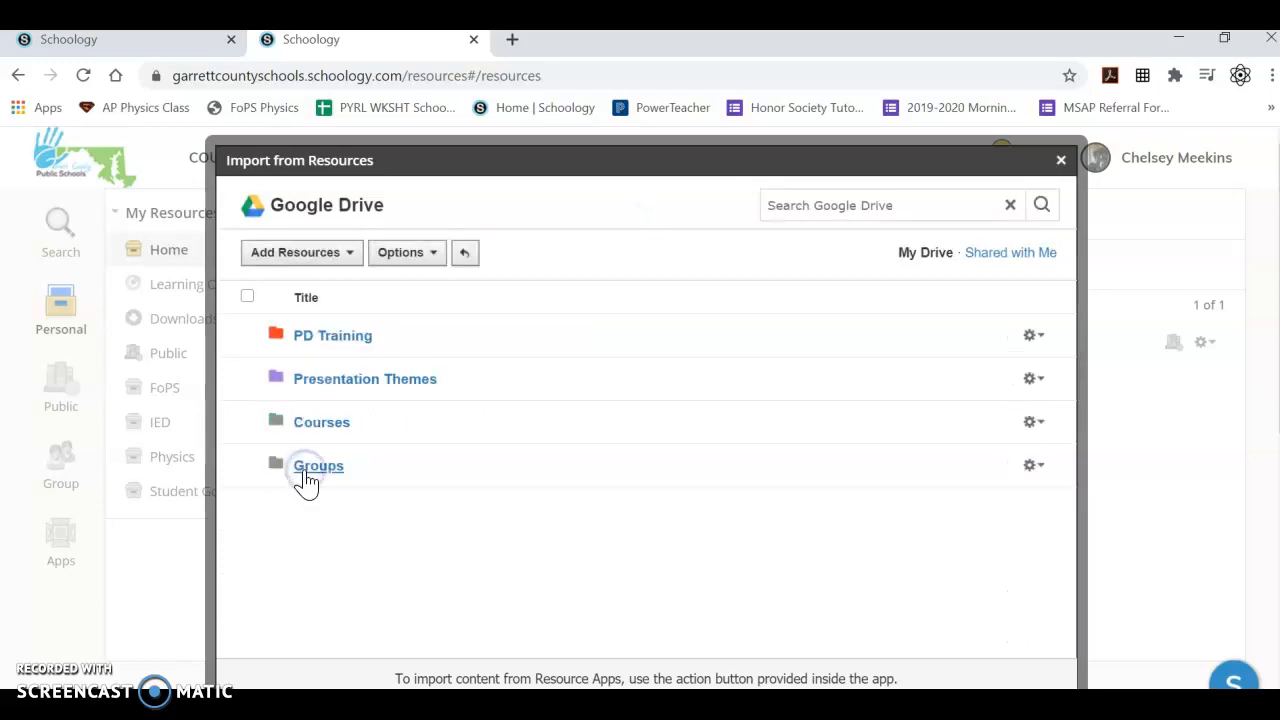
{"action": "left_click", "coordinate": [316, 425]}
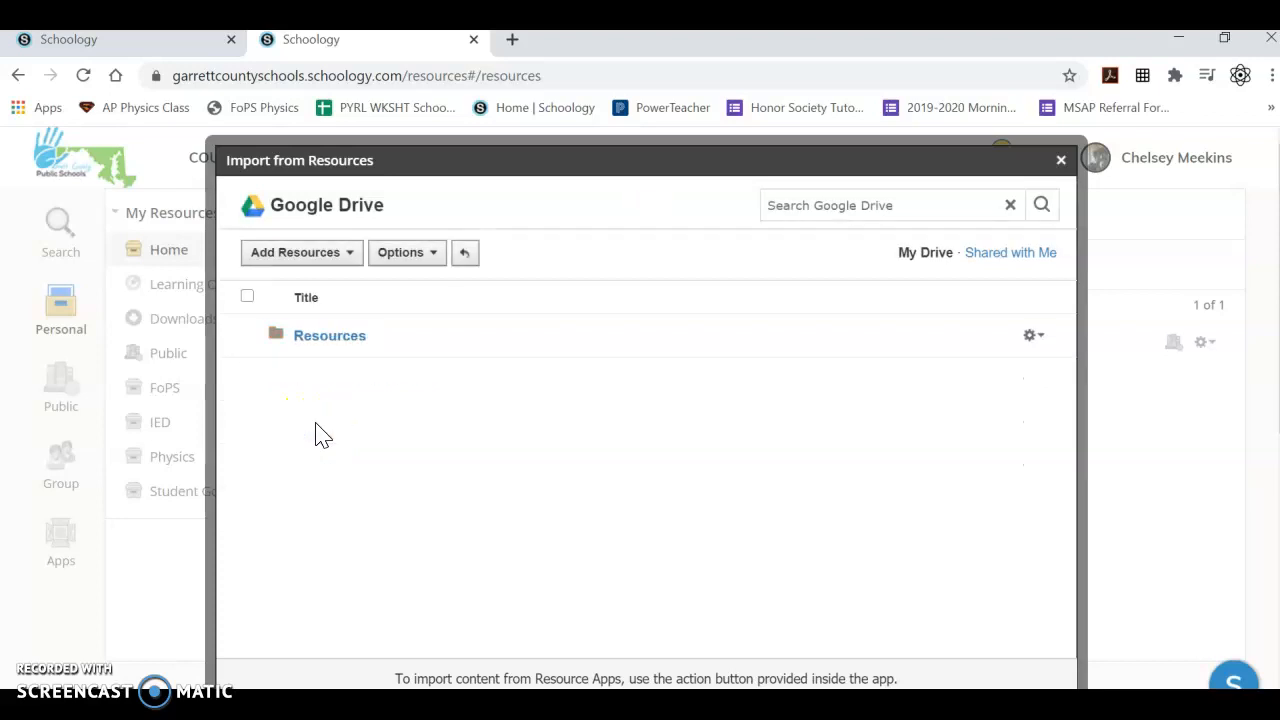
{"action": "left_click", "coordinate": [318, 338]}
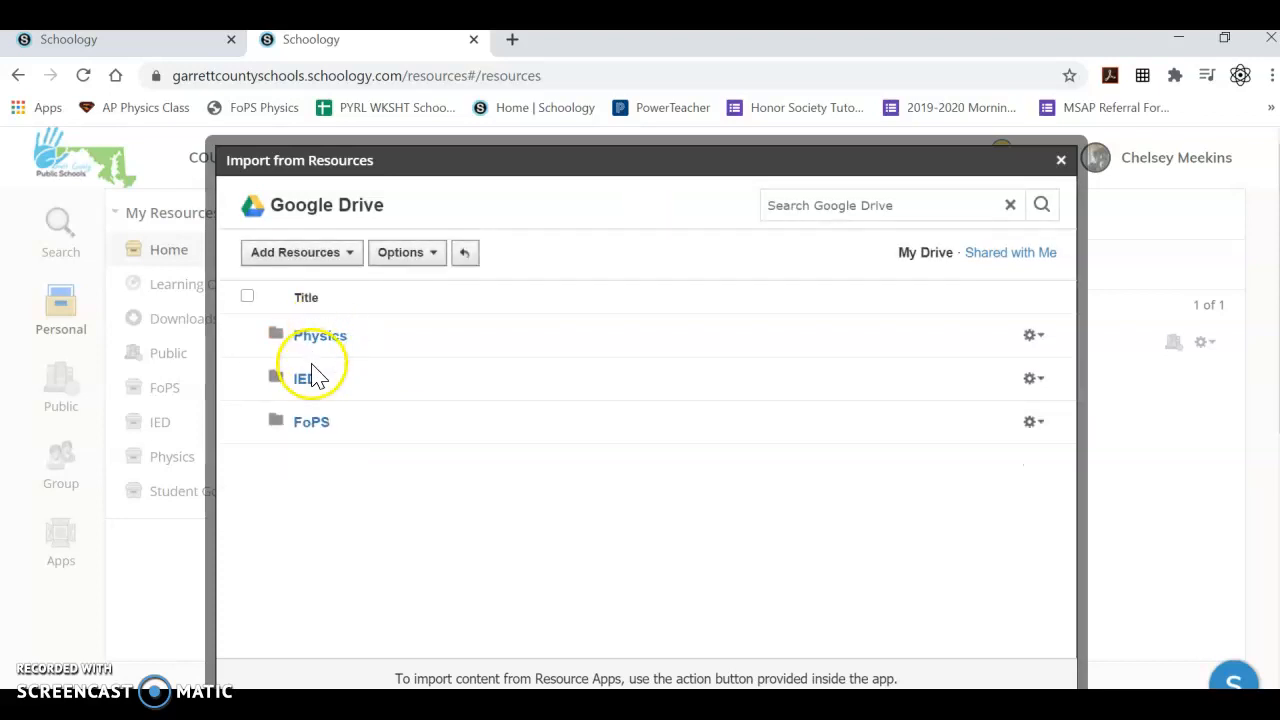
{"action": "left_click", "coordinate": [302, 425]}
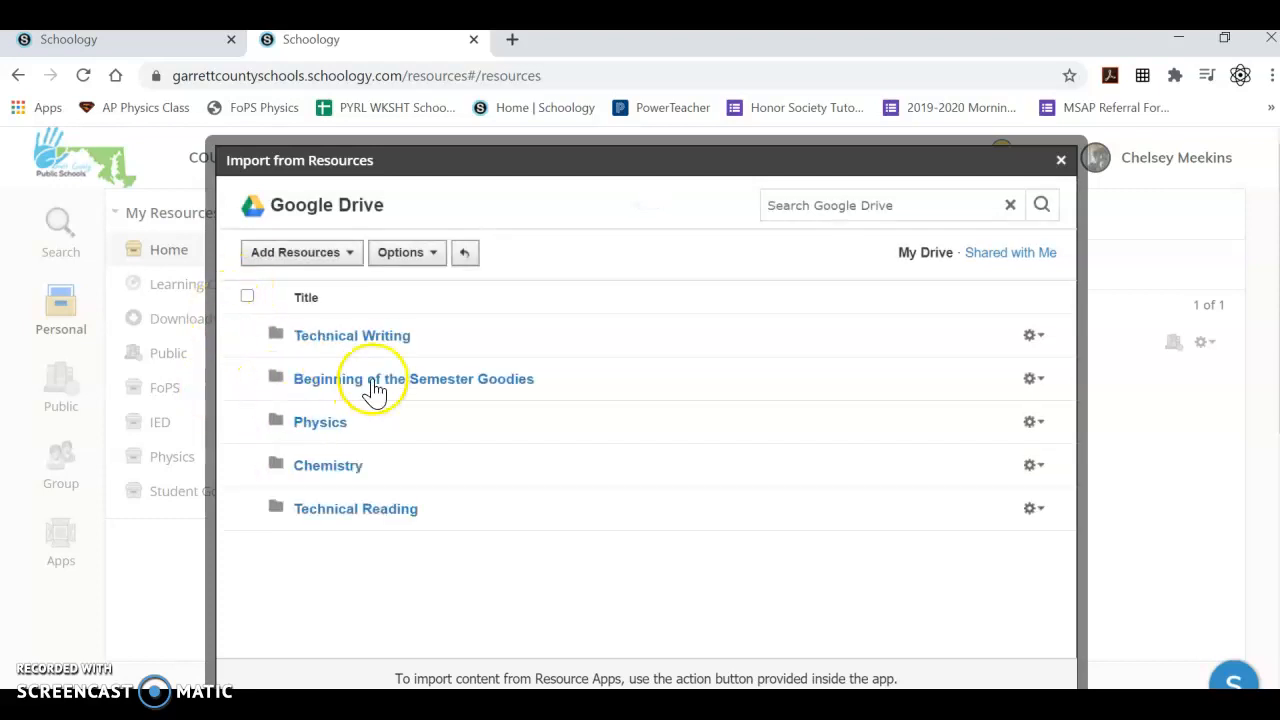
{"action": "left_click", "coordinate": [371, 383]}
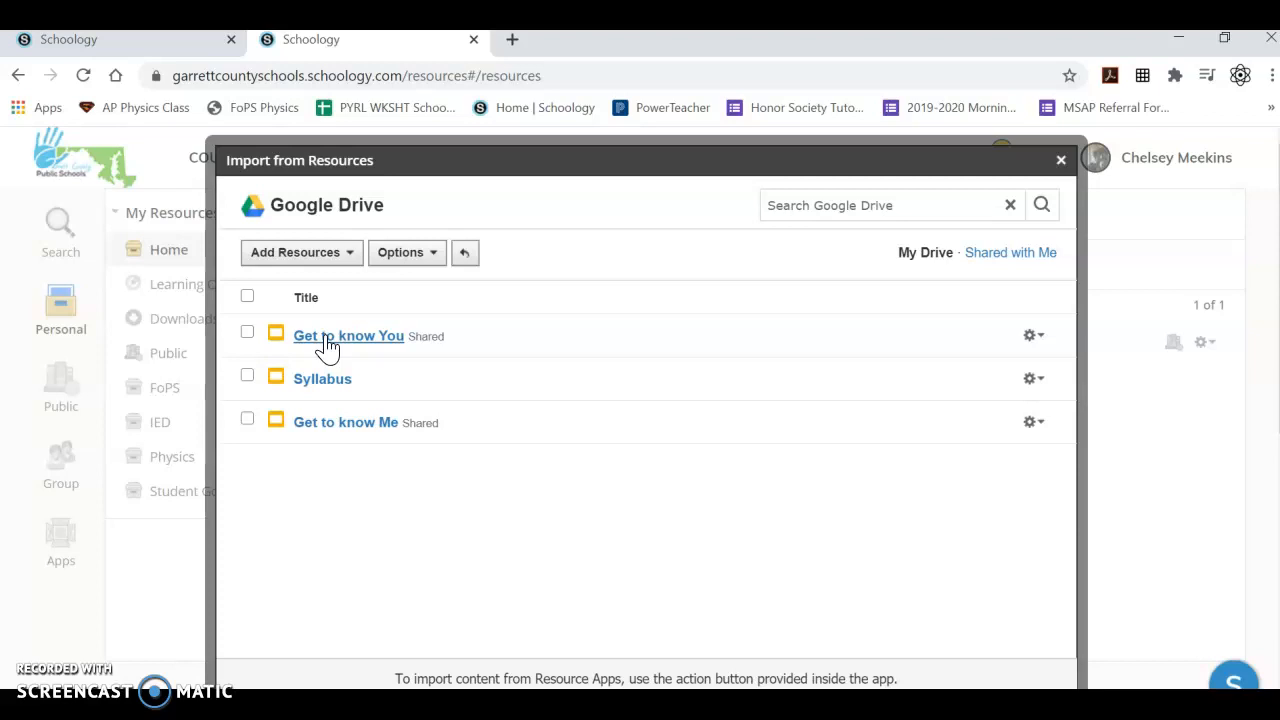
{"action": "left_click", "coordinate": [247, 333]}
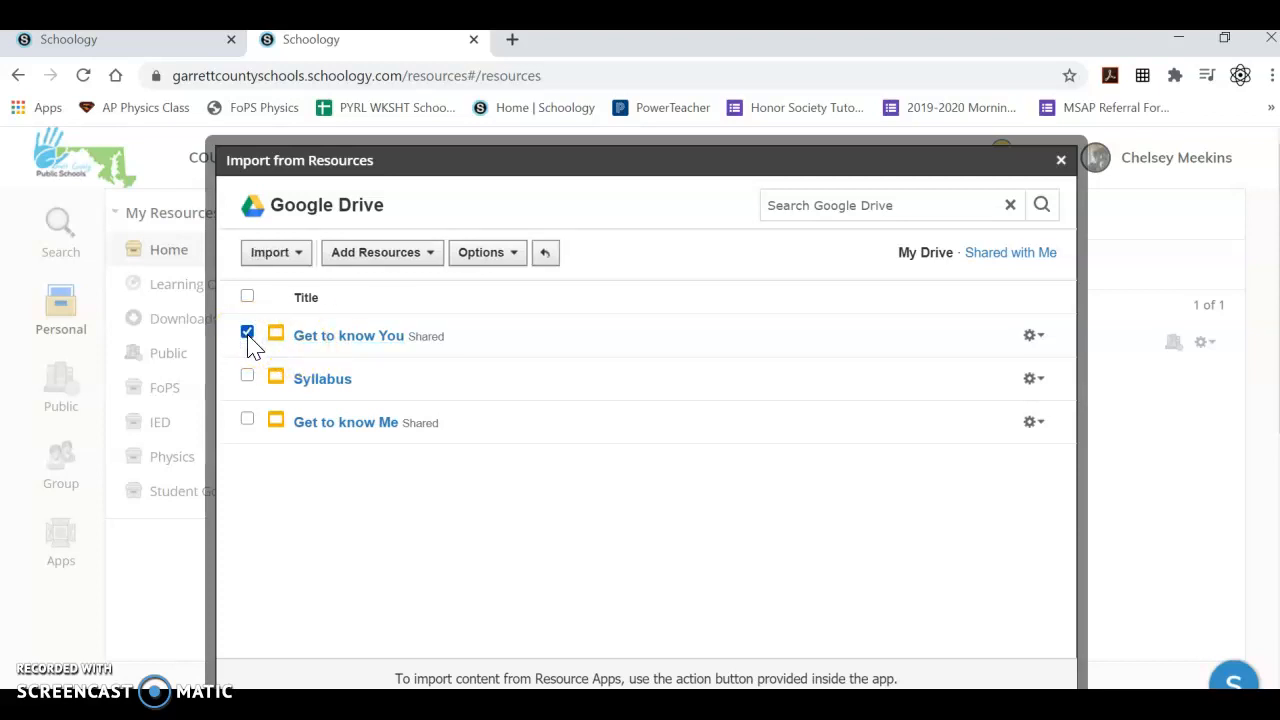
{"action": "left_click", "coordinate": [298, 258]}
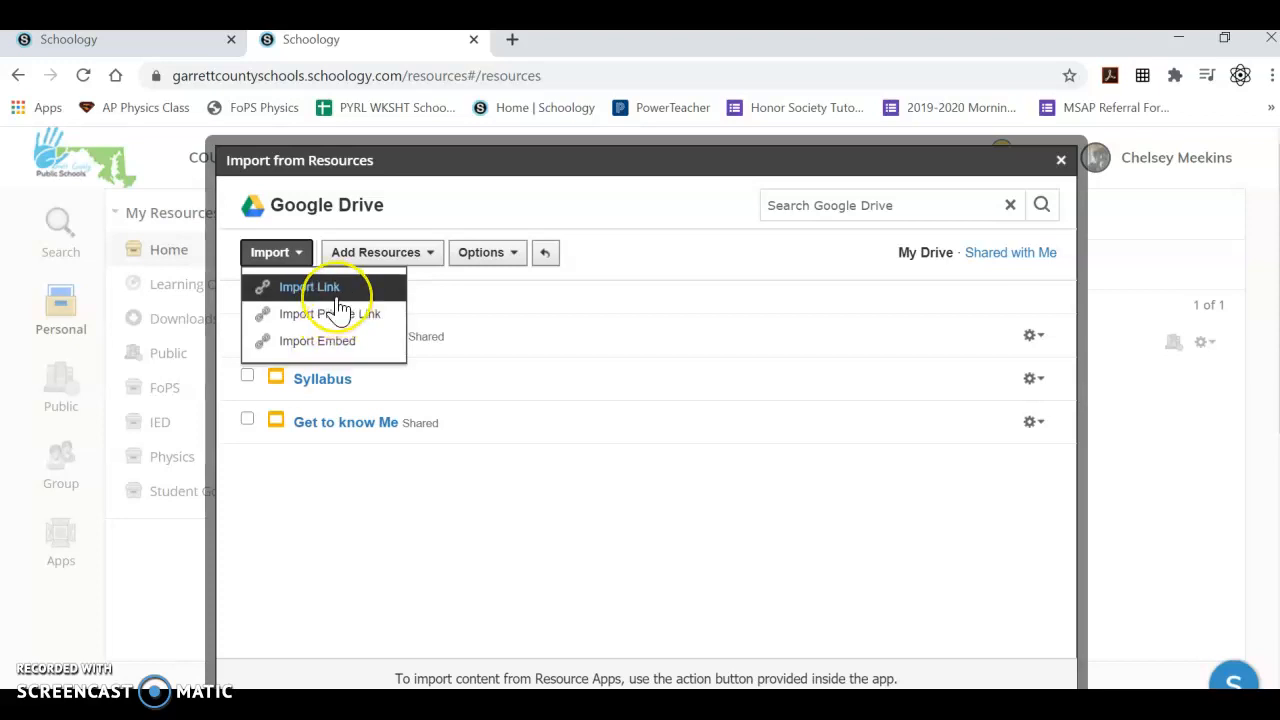
{"action": "left_click", "coordinate": [311, 342]}
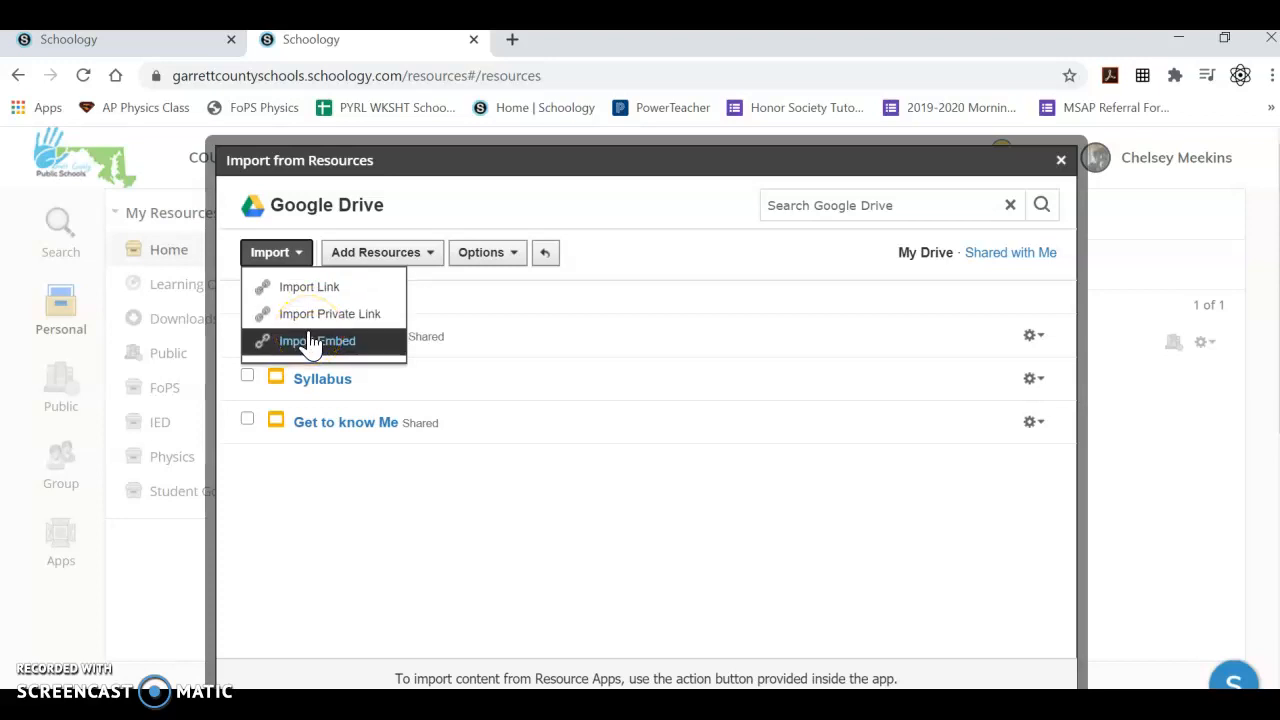
{"action": "left_click", "coordinate": [349, 543]}
{"action": "left_click", "coordinate": [247, 333]}
{"action": "left_click", "coordinate": [247, 333]}
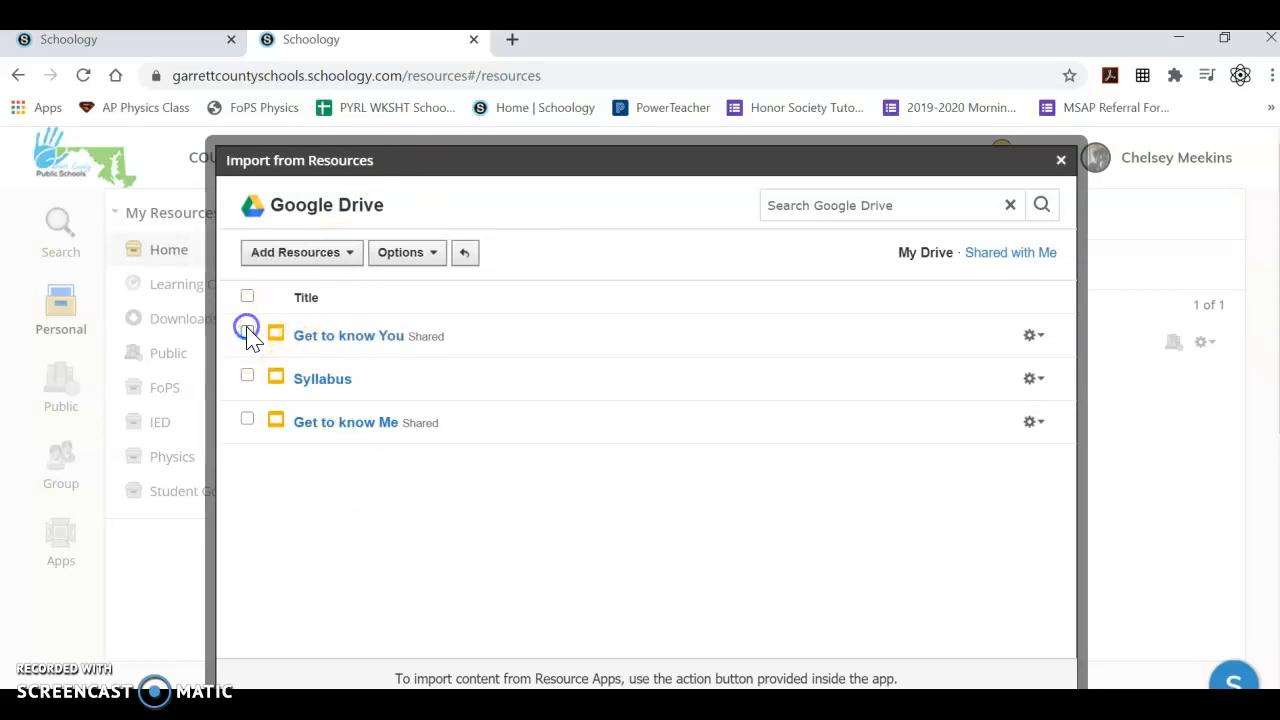
Embed the Get to know You slides in the description and remove the blank line above them.
{"action": "left_click", "coordinate": [1035, 345]}
{"action": "left_click", "coordinate": [1012, 476]}
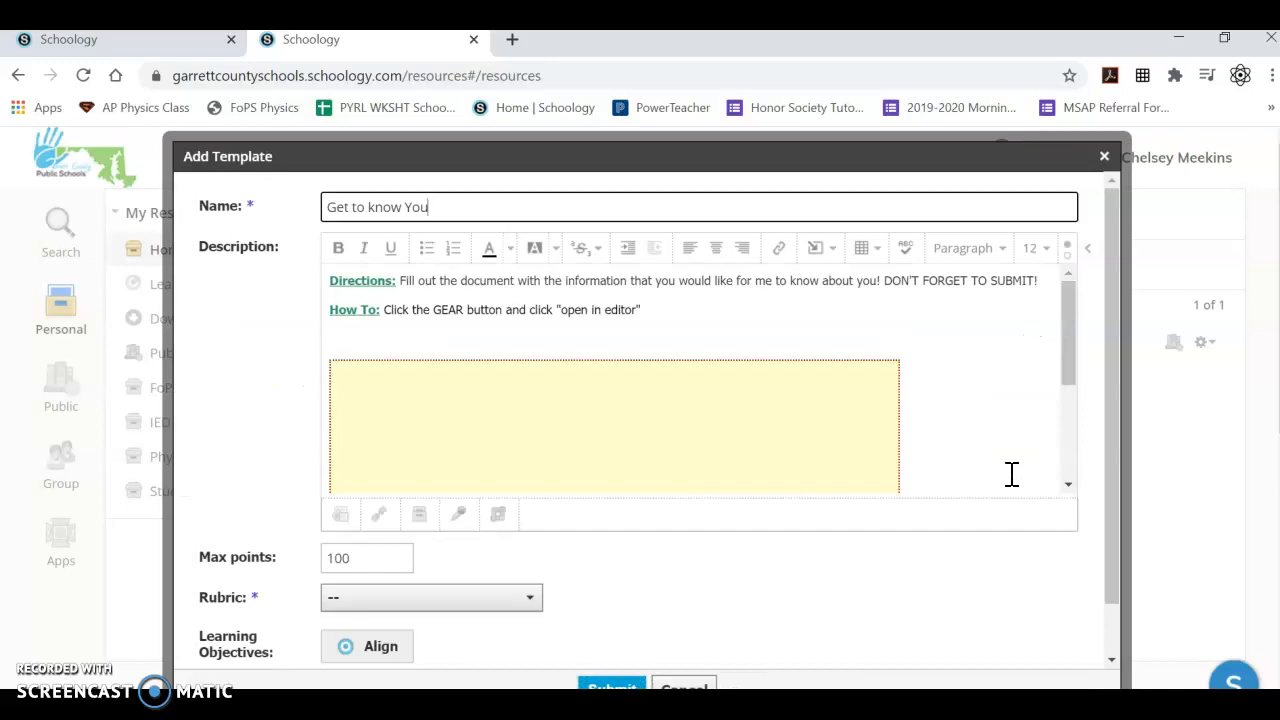
{"action": "left_click", "coordinate": [488, 343]}
{"action": "key", "text": "BackSpace"}
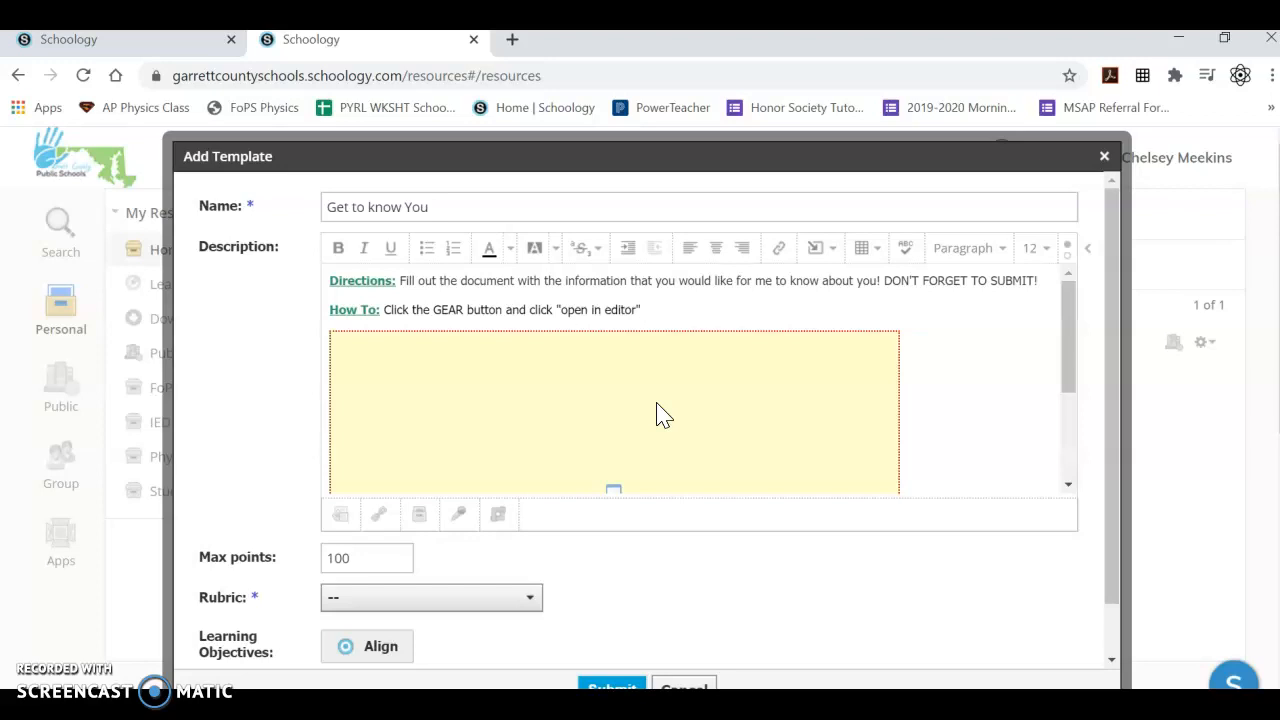
Set the assignment template's maximum points to 1.
{"action": "double_click", "coordinate": [368, 558]}
{"action": "type", "text": "1"}
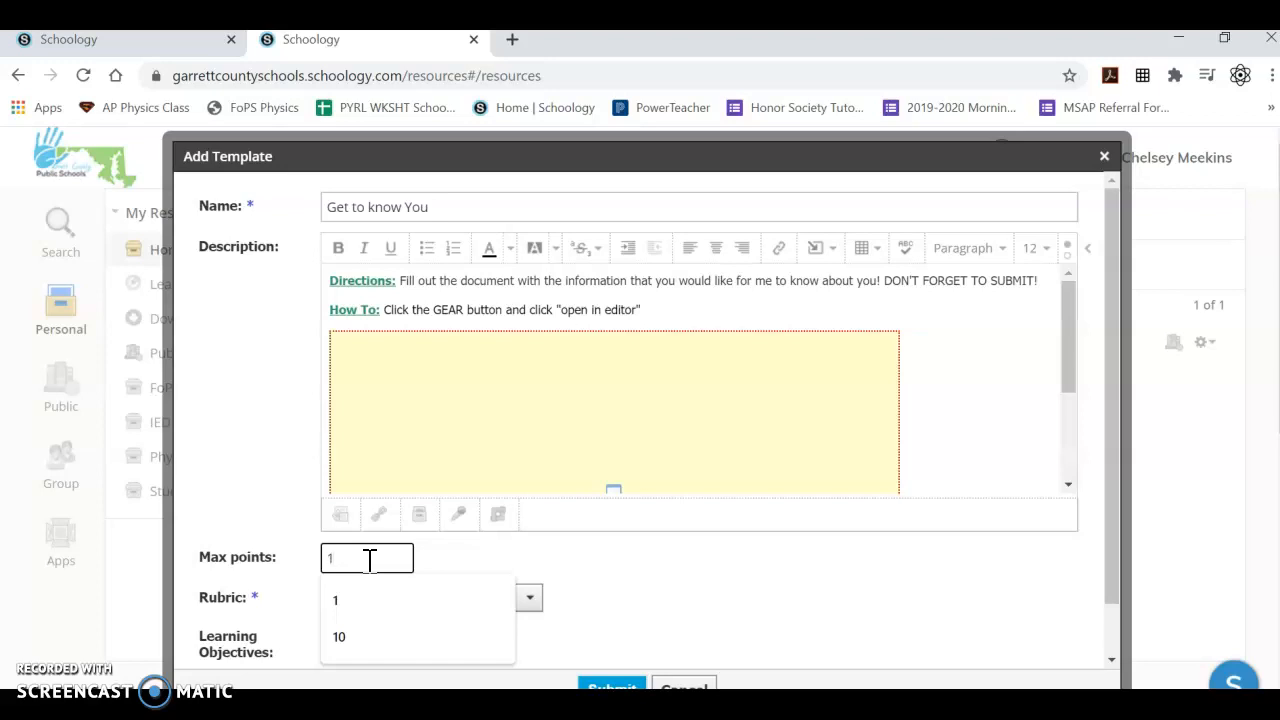
{"action": "left_click", "coordinate": [640, 578]}
Look over the rubric choices and the available learning objectives, including Next Generation Science Standards, without selecting any.
{"action": "left_click", "coordinate": [525, 597]}
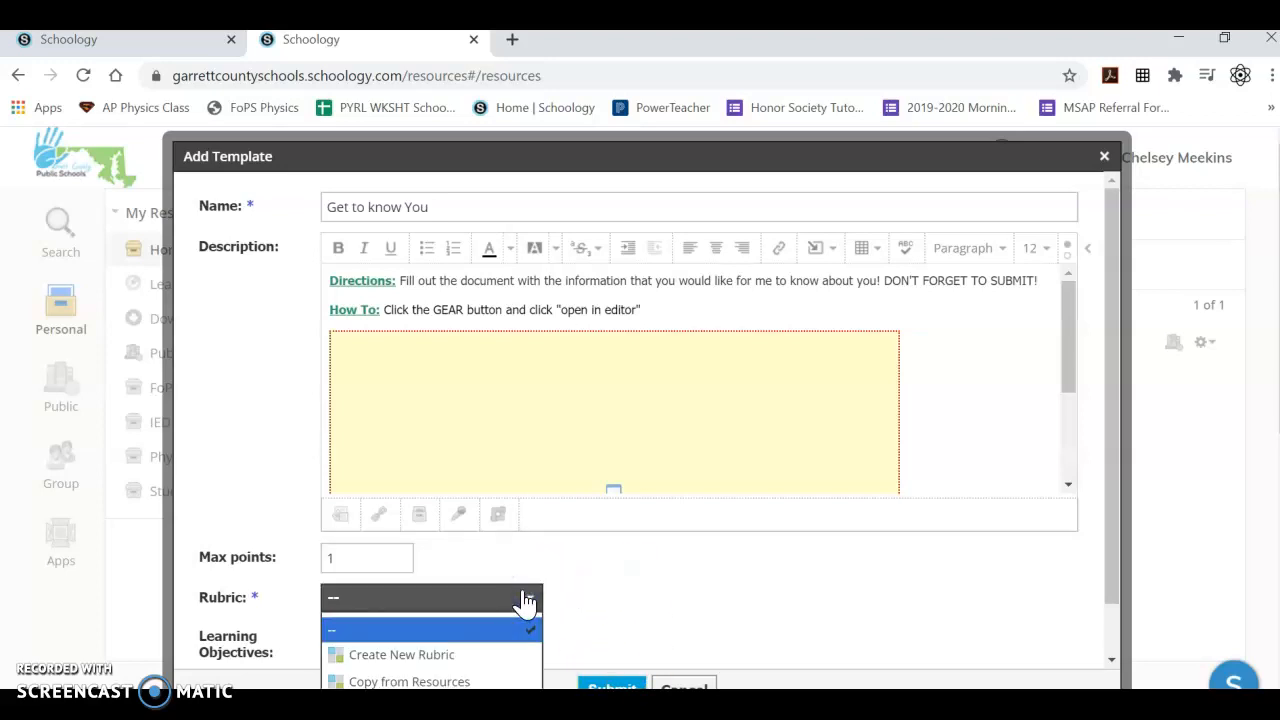
{"action": "left_click", "coordinate": [671, 595]}
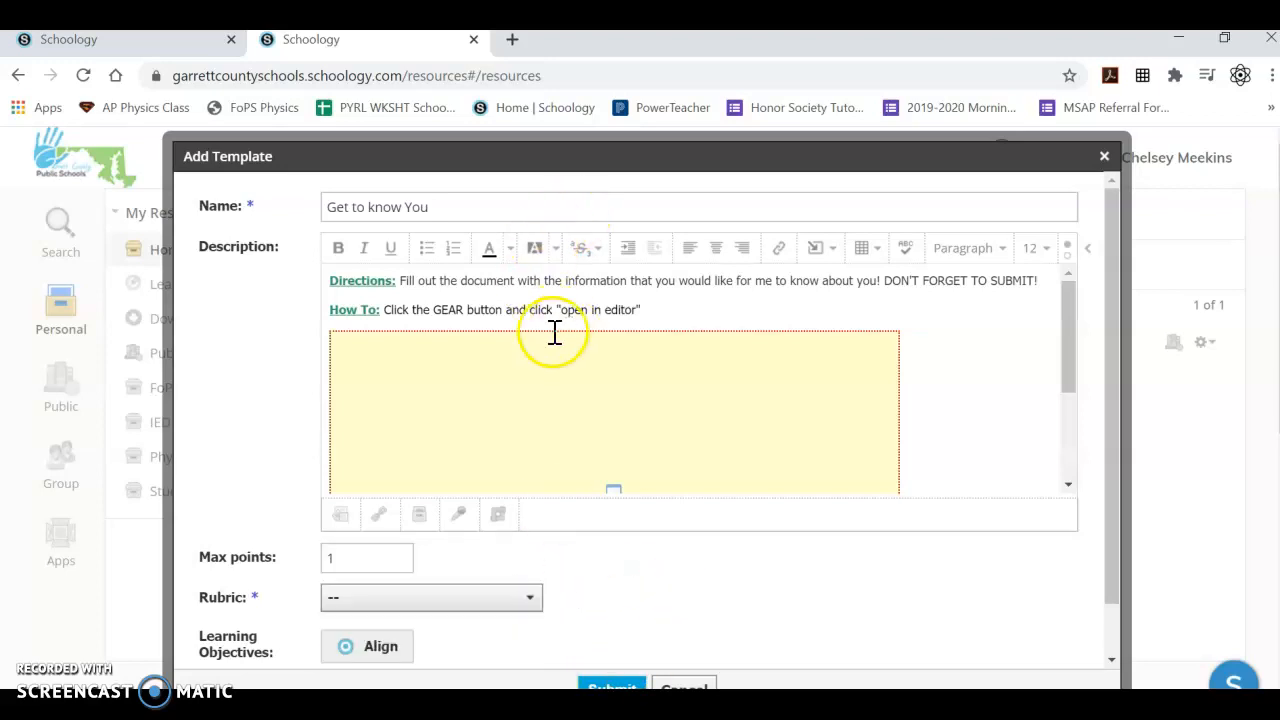
{"action": "scroll", "coordinate": [605, 455], "scroll_direction": "down", "scroll_amount": 2}
{"action": "scroll", "coordinate": [880, 610], "scroll_direction": "down", "scroll_amount": 1}
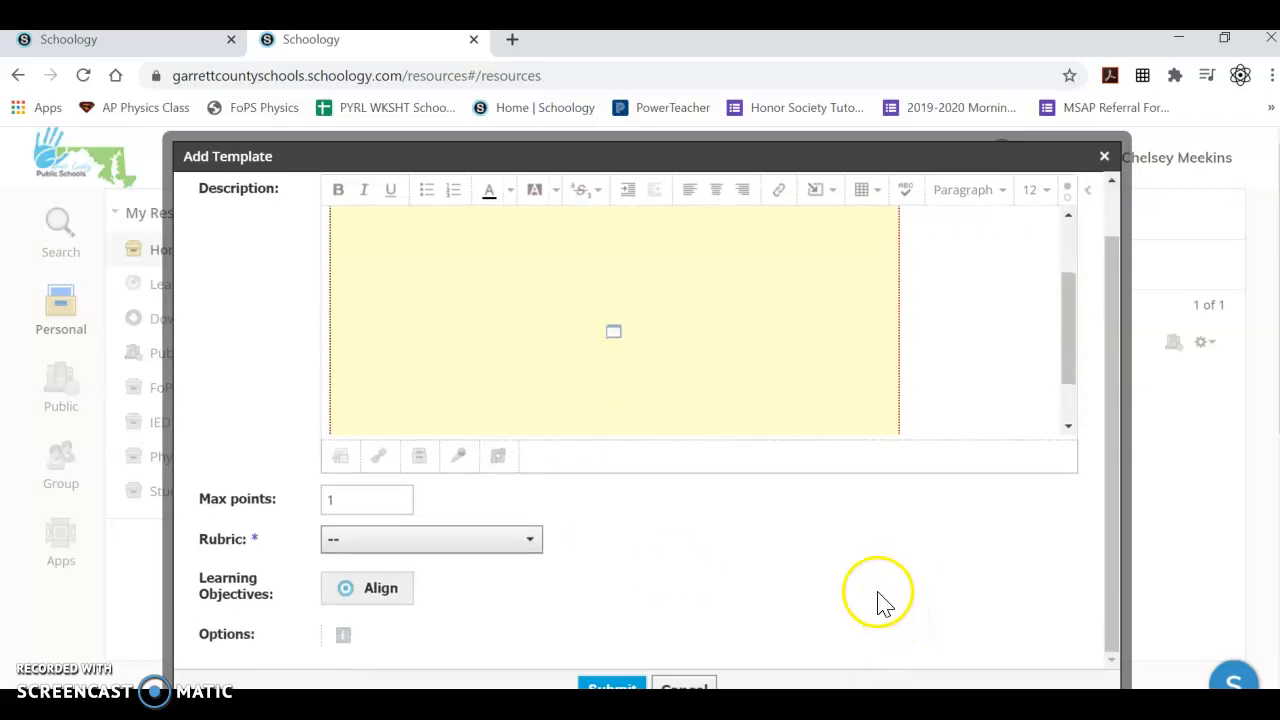
{"action": "left_click", "coordinate": [367, 596]}
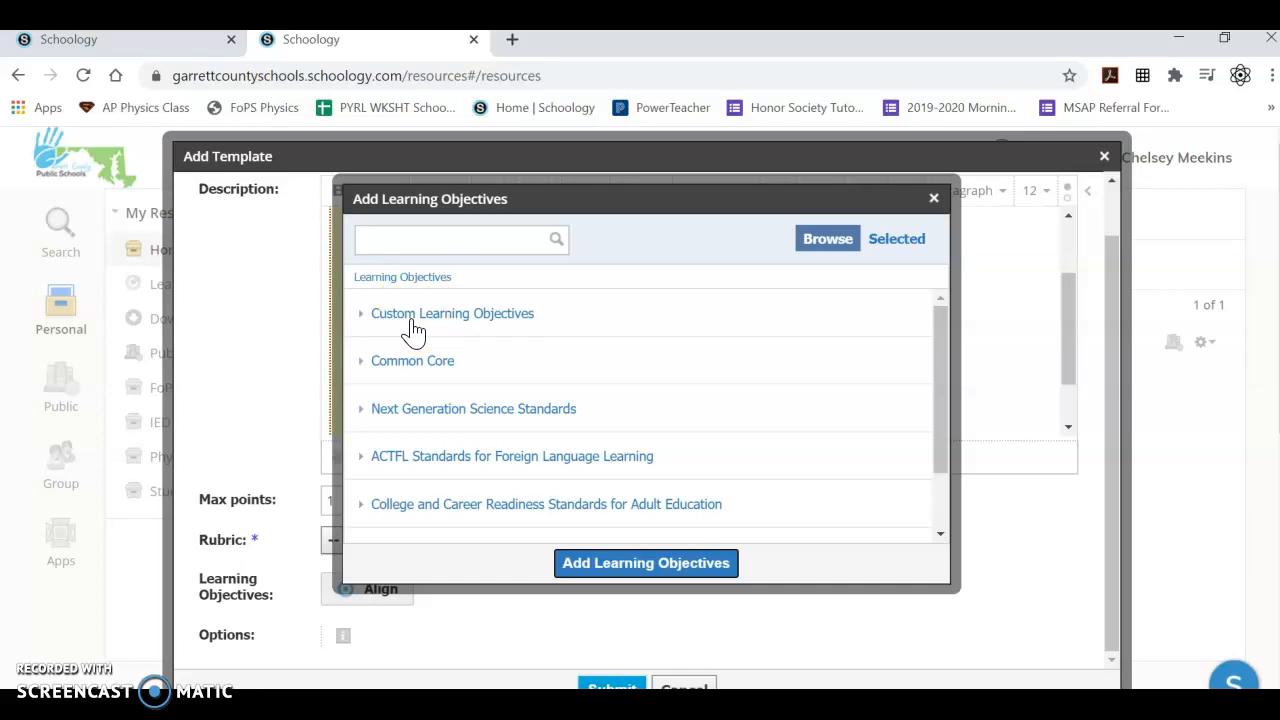
{"action": "left_click", "coordinate": [391, 408]}
{"action": "left_click", "coordinate": [381, 412]}
{"action": "left_click", "coordinate": [934, 199]}
Submit the completed Get to know You assignment template.
{"action": "scroll", "coordinate": [600, 640], "scroll_direction": "down", "scroll_amount": 2}
{"action": "left_click", "coordinate": [601, 686]}
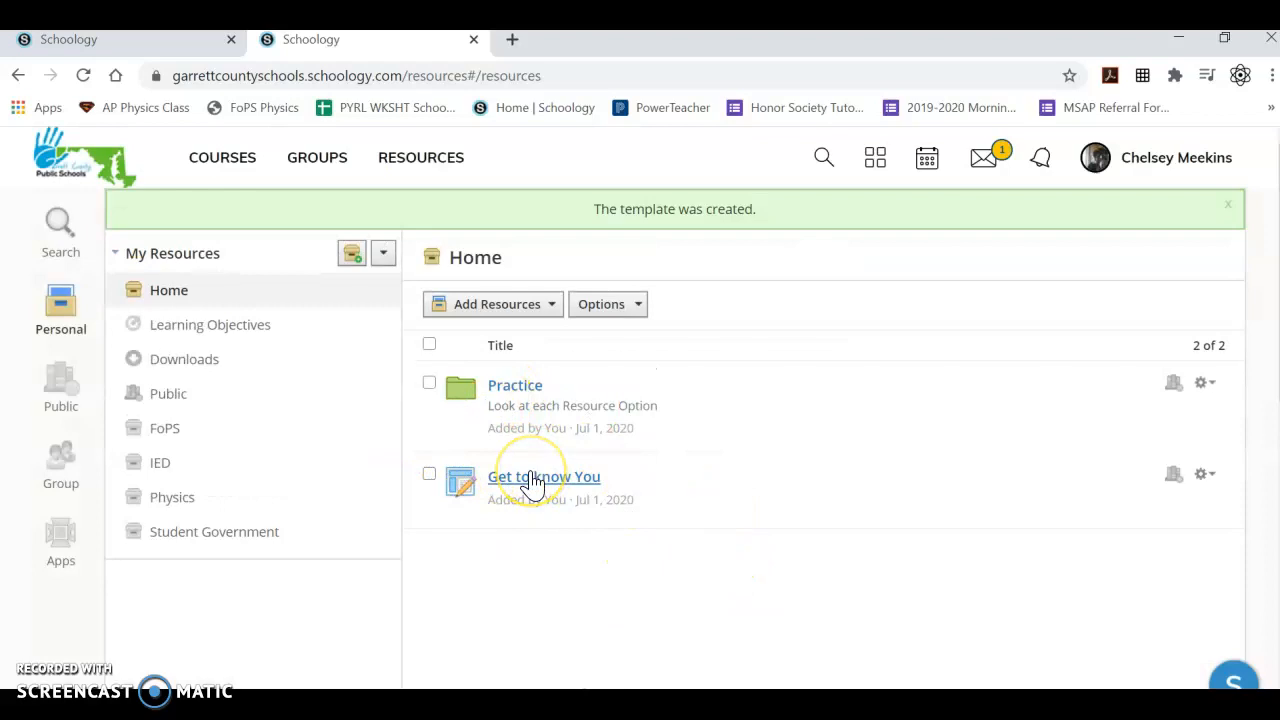
Preview the Get to know You assignment, open its embedded slides in the Google Slides editor, and return to the Schoology preview.
{"action": "left_click", "coordinate": [533, 477]}
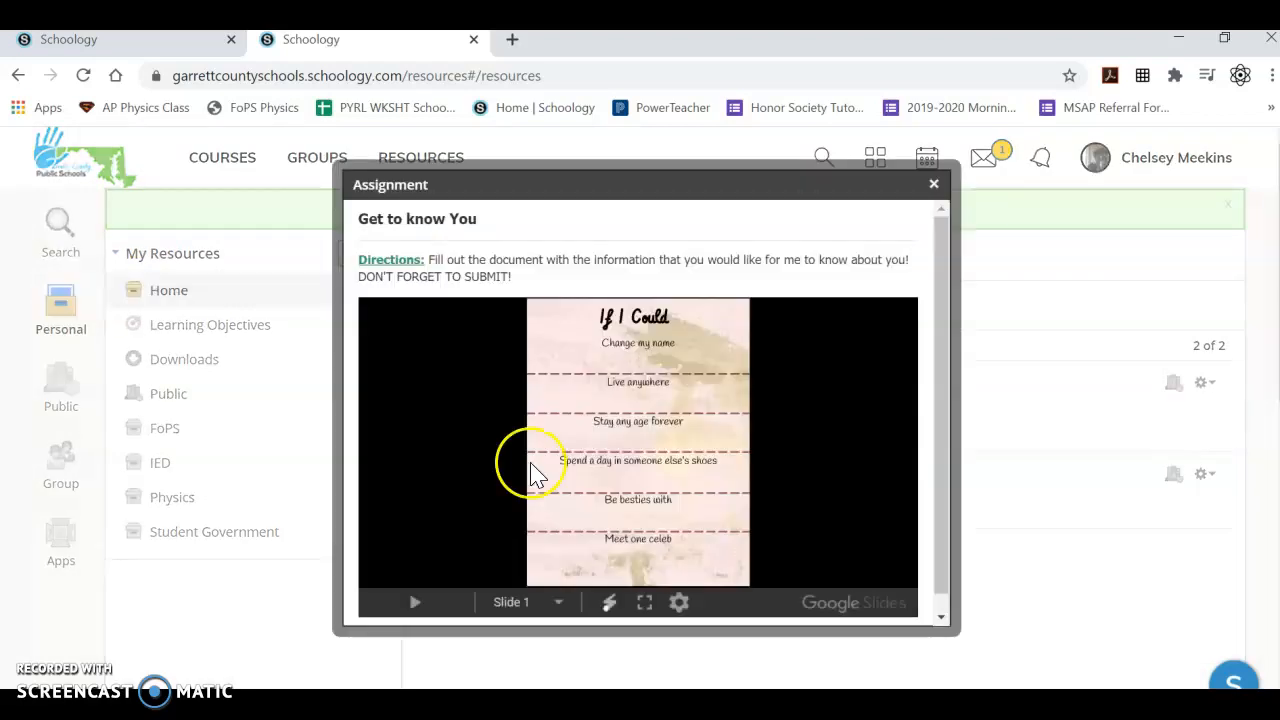
{"action": "left_click_drag", "start_coordinate": [953, 308], "coordinate": [957, 371]}
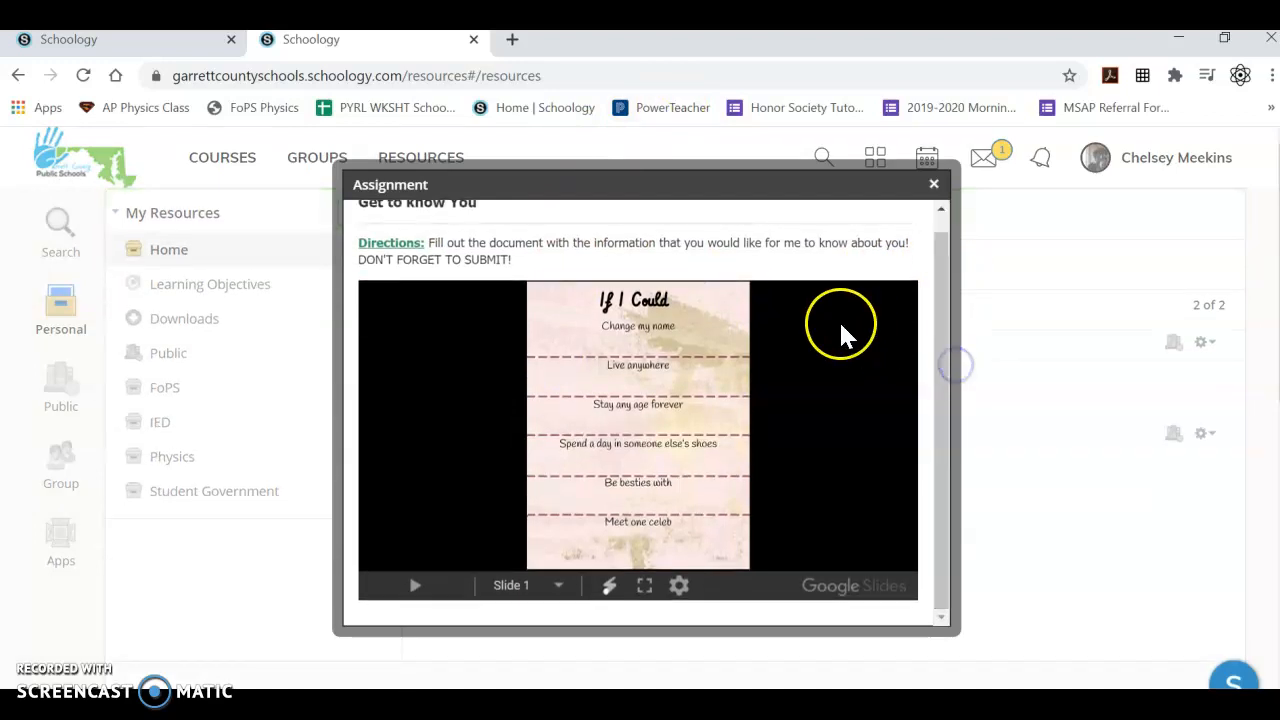
{"action": "left_click", "coordinate": [674, 589]}
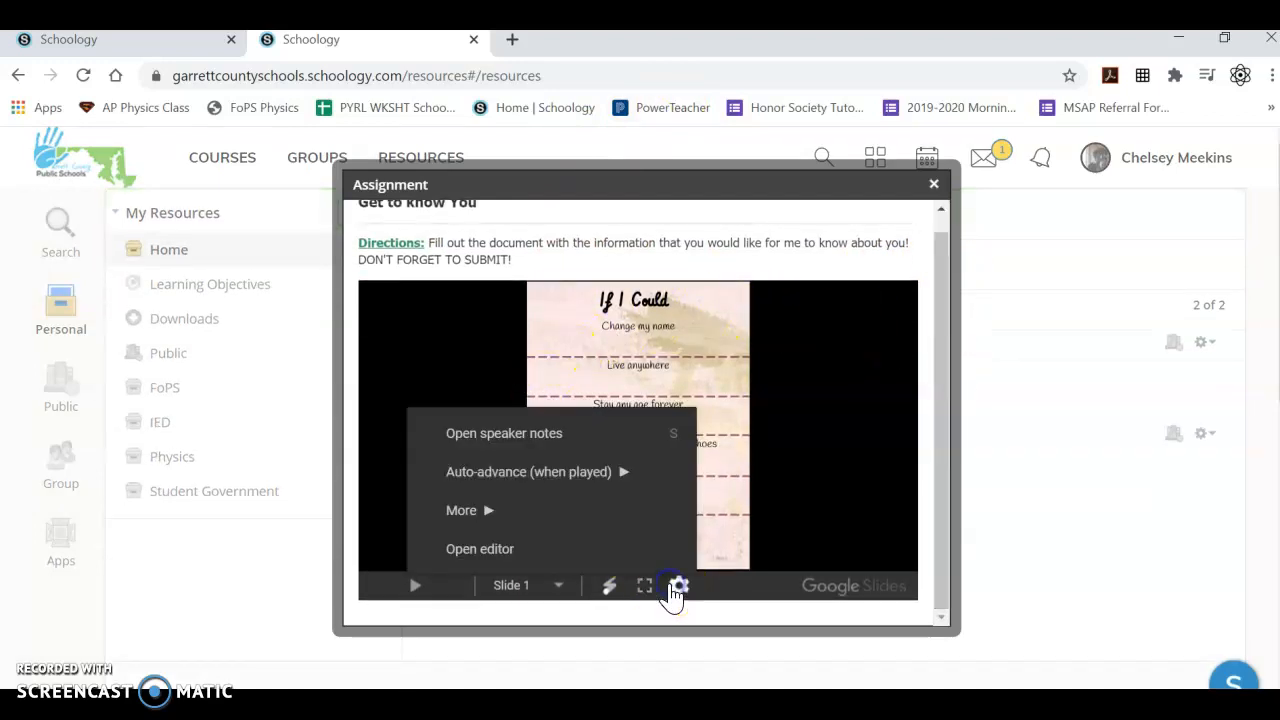
{"action": "left_click", "coordinate": [630, 546]}
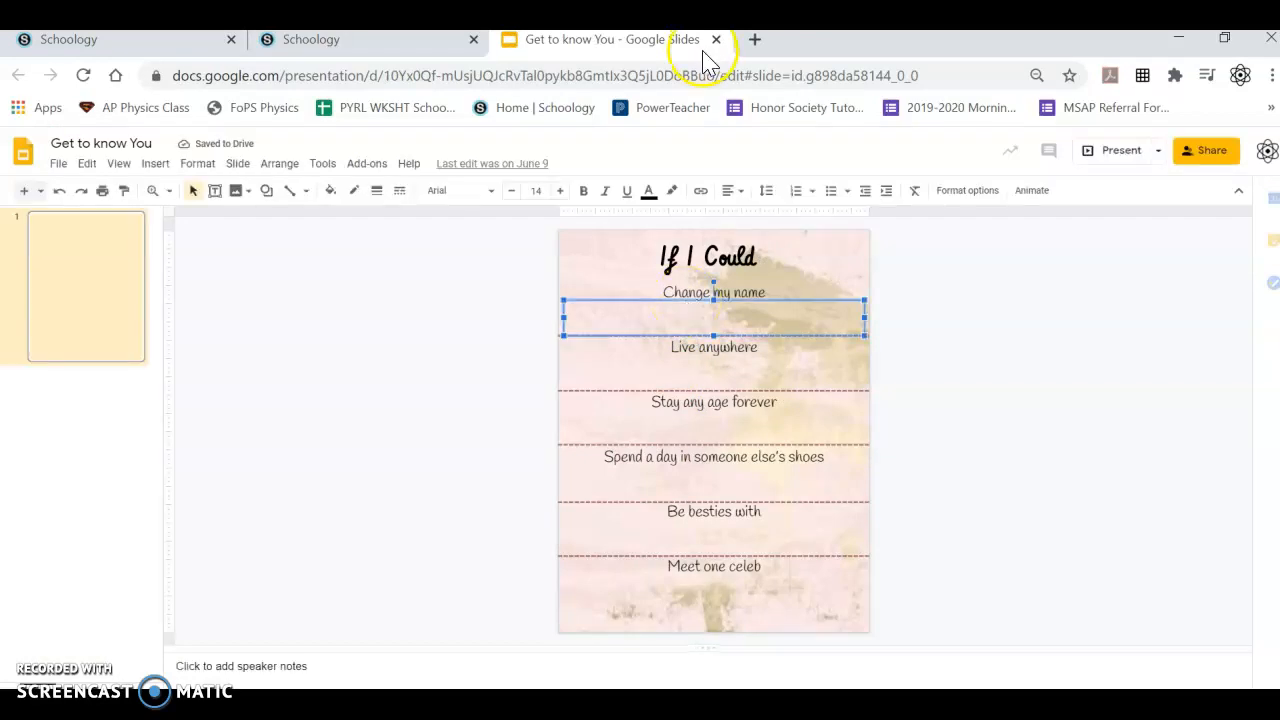
{"action": "key", "text": "ctrl+w"}
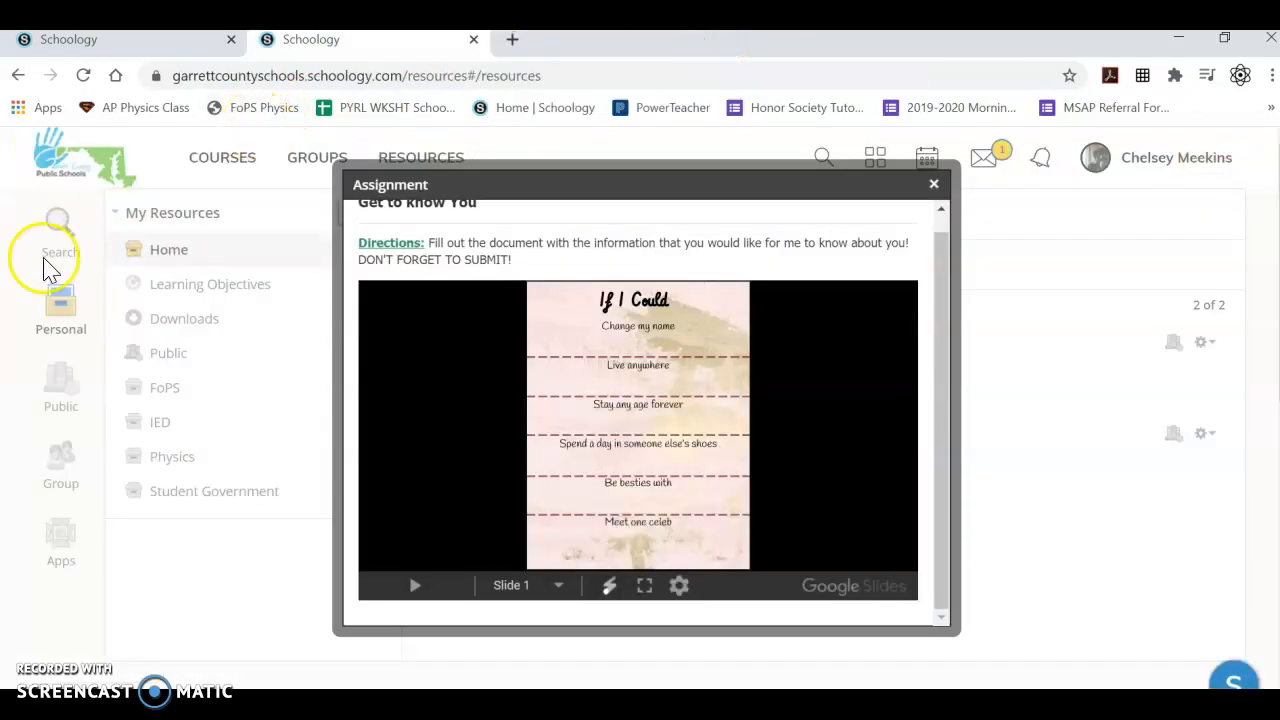